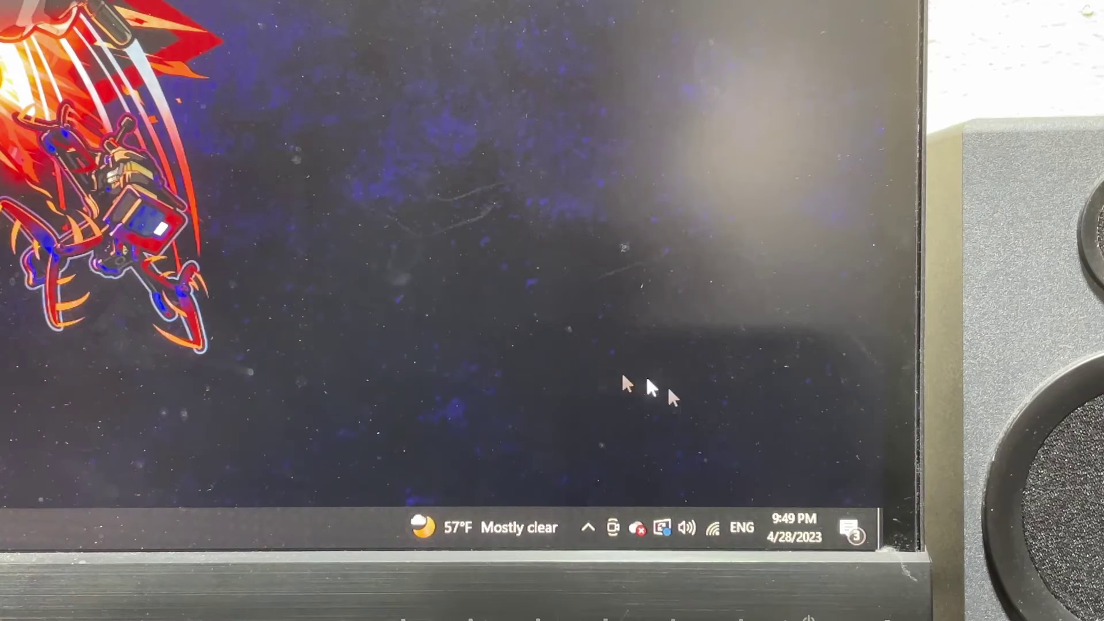
Join the ExpressLRS TX Wi-Fi network from the taskbar network list.
{"action": "left_click", "coordinate": [714, 533]}
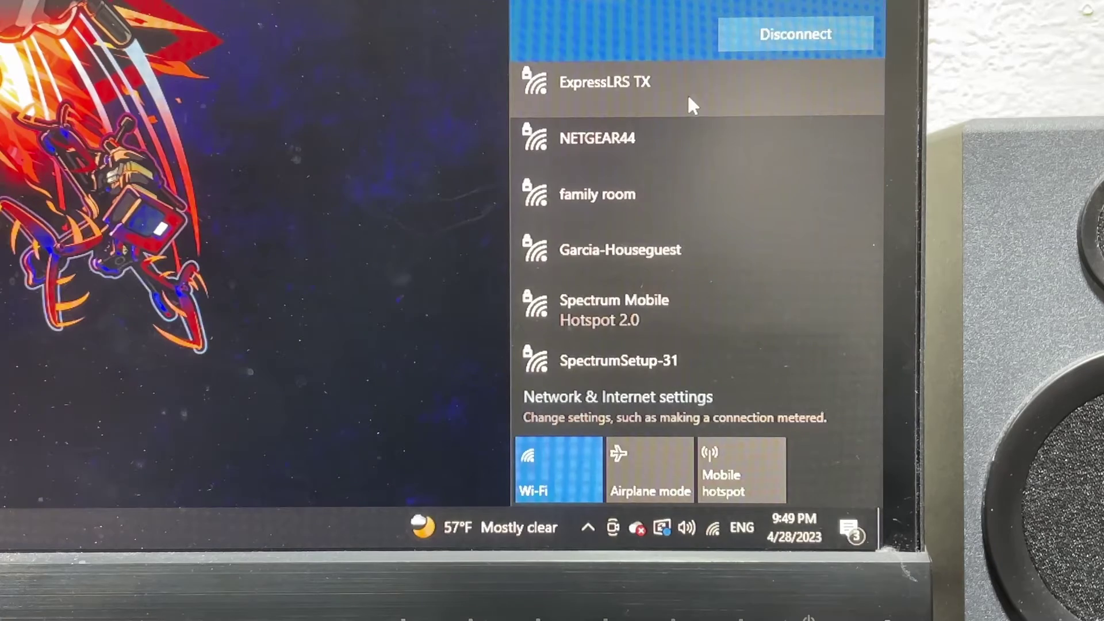
{"action": "left_click", "coordinate": [687, 93]}
{"action": "left_click", "coordinate": [756, 93]}
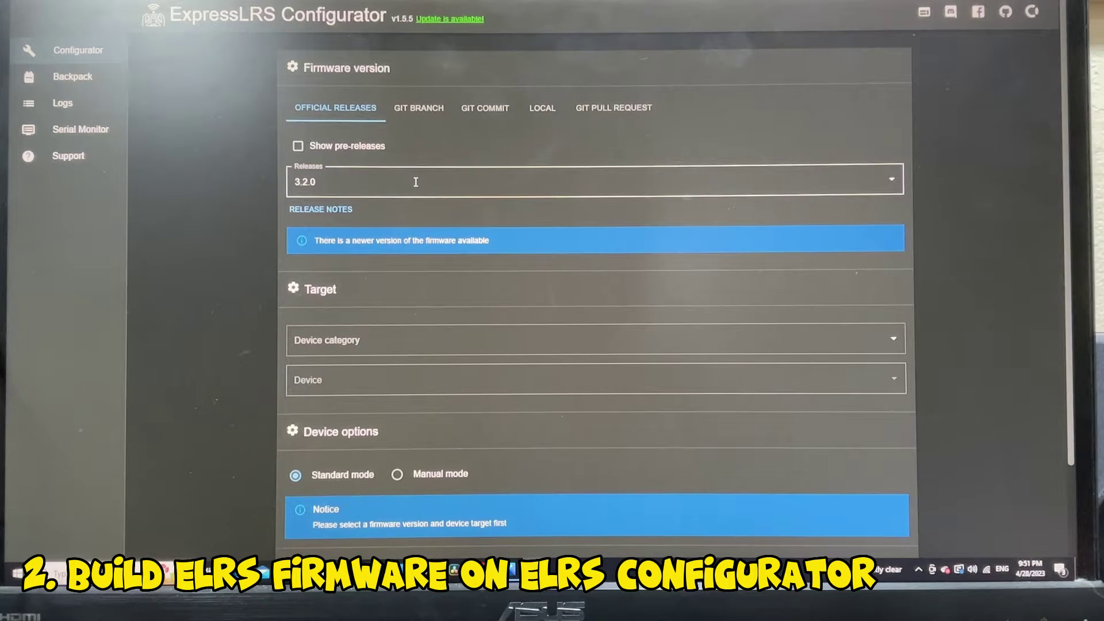
Select release 3.2.0, category RadioMaster 2.4 GHz and device RadioMaster Zorro 2400 TX.
{"action": "left_click", "coordinate": [319, 181]}
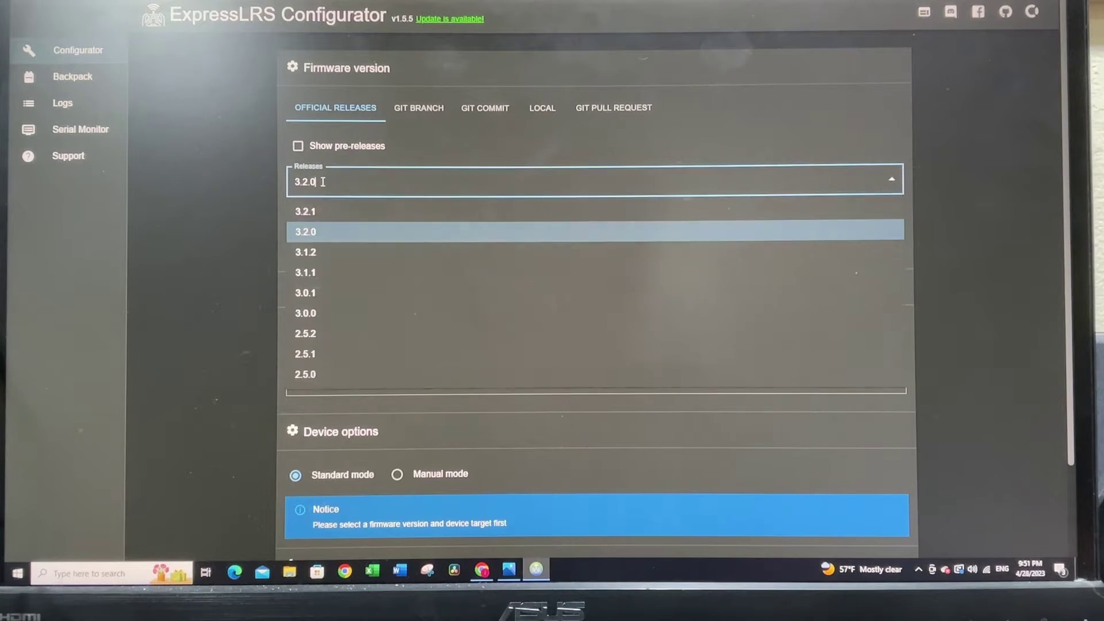
{"action": "left_click", "coordinate": [335, 233]}
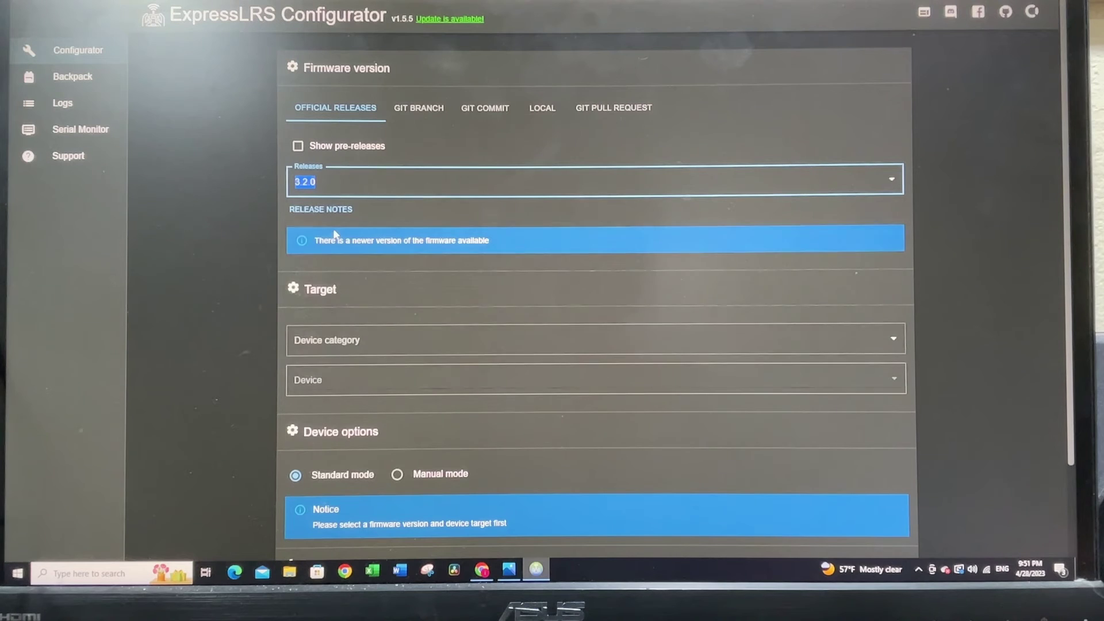
{"action": "scroll", "coordinate": [379, 209], "scroll_direction": "down", "scroll_amount": 2}
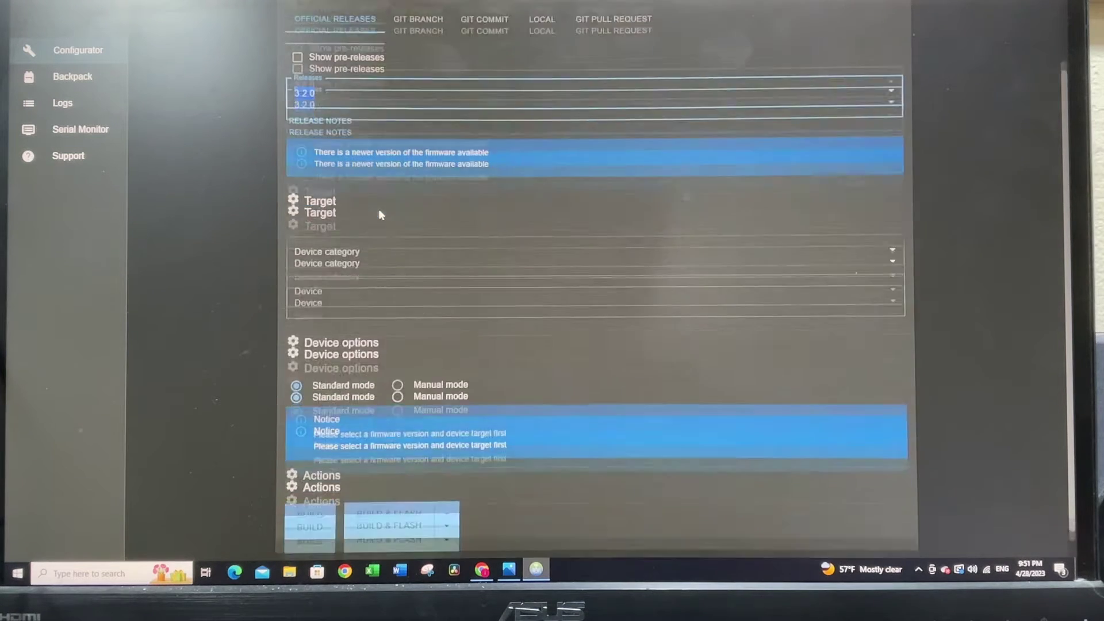
{"action": "left_click", "coordinate": [373, 235]}
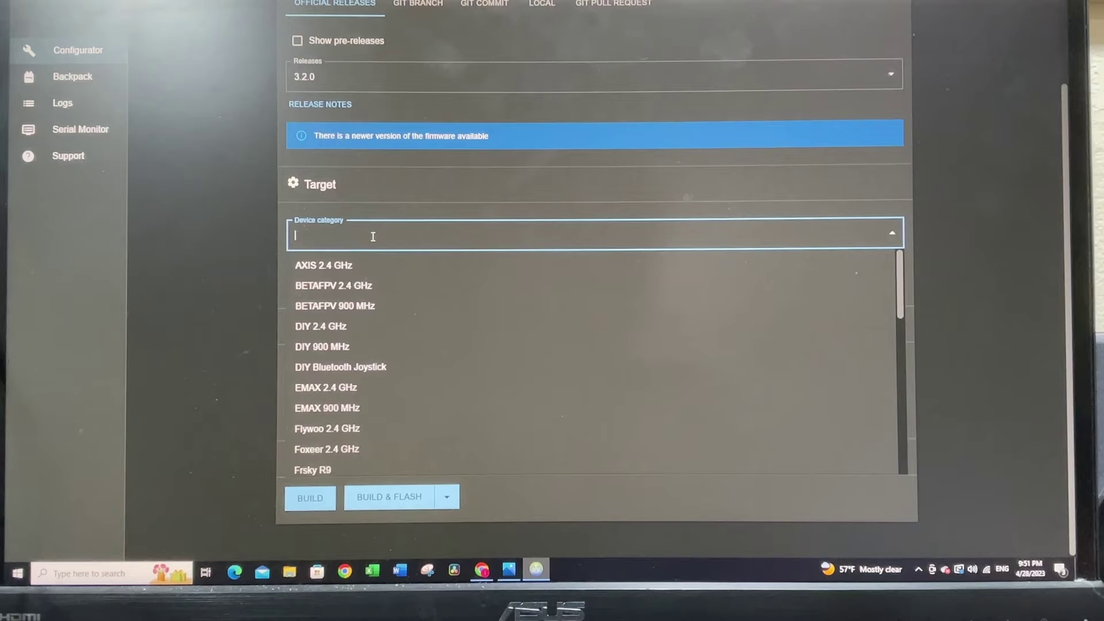
{"action": "scroll", "coordinate": [422, 328], "scroll_direction": "down", "scroll_amount": 5}
{"action": "scroll", "coordinate": [422, 328], "scroll_direction": "down", "scroll_amount": 1}
{"action": "scroll", "coordinate": [423, 331], "scroll_direction": "down", "scroll_amount": 1}
{"action": "scroll", "coordinate": [423, 330], "scroll_direction": "down", "scroll_amount": 2}
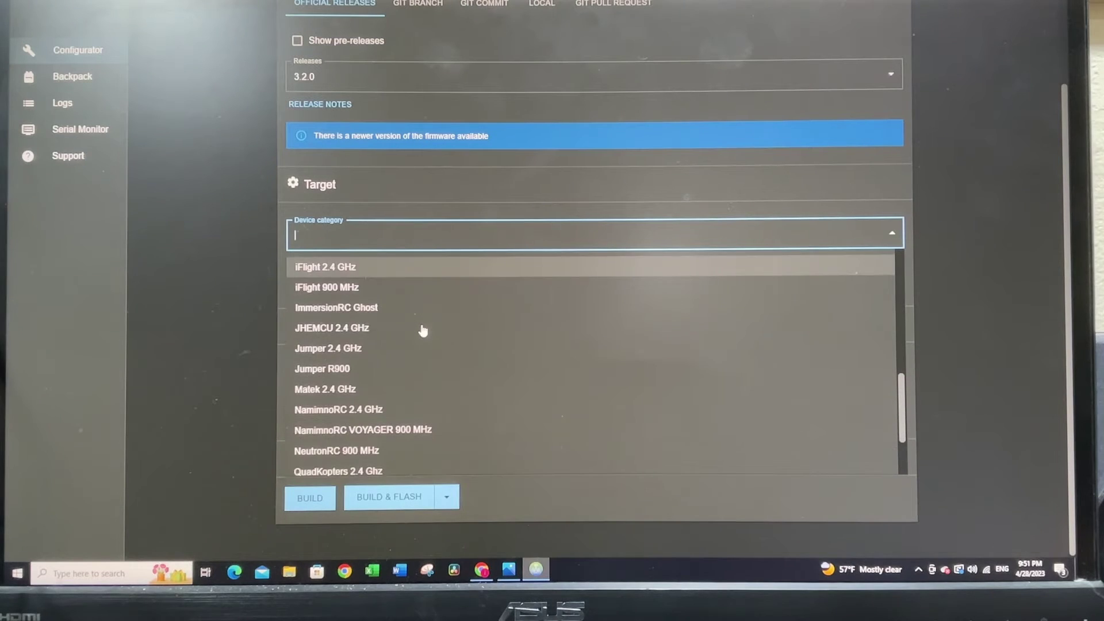
{"action": "scroll", "coordinate": [422, 329], "scroll_direction": "down", "scroll_amount": 2}
{"action": "scroll", "coordinate": [425, 329], "scroll_direction": "down", "scroll_amount": 1}
{"action": "left_click", "coordinate": [401, 399]}
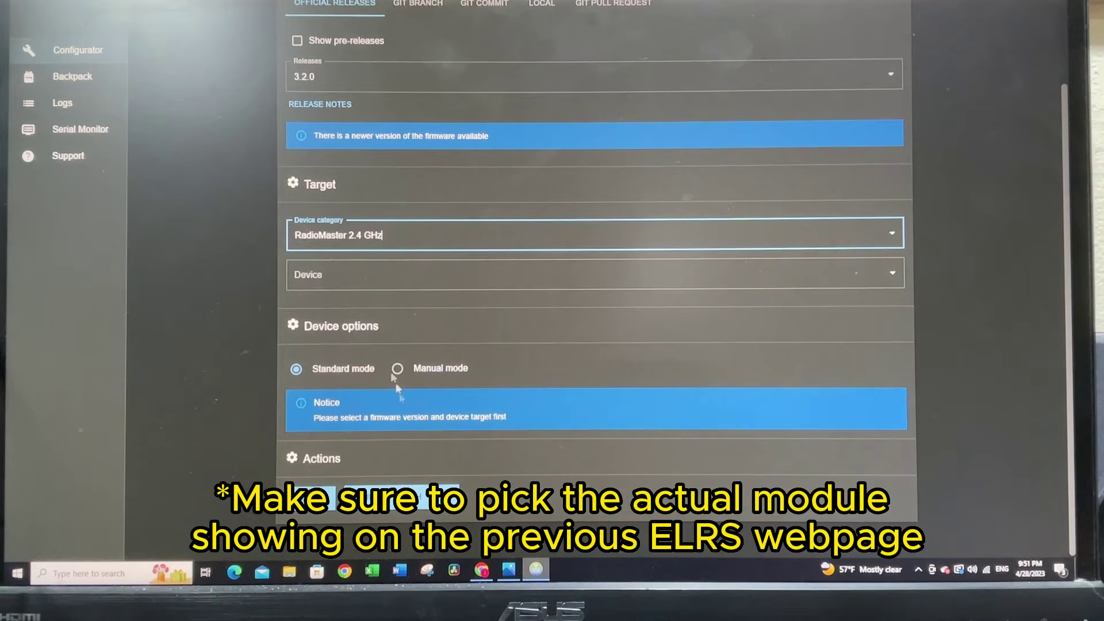
{"action": "left_click", "coordinate": [379, 281]}
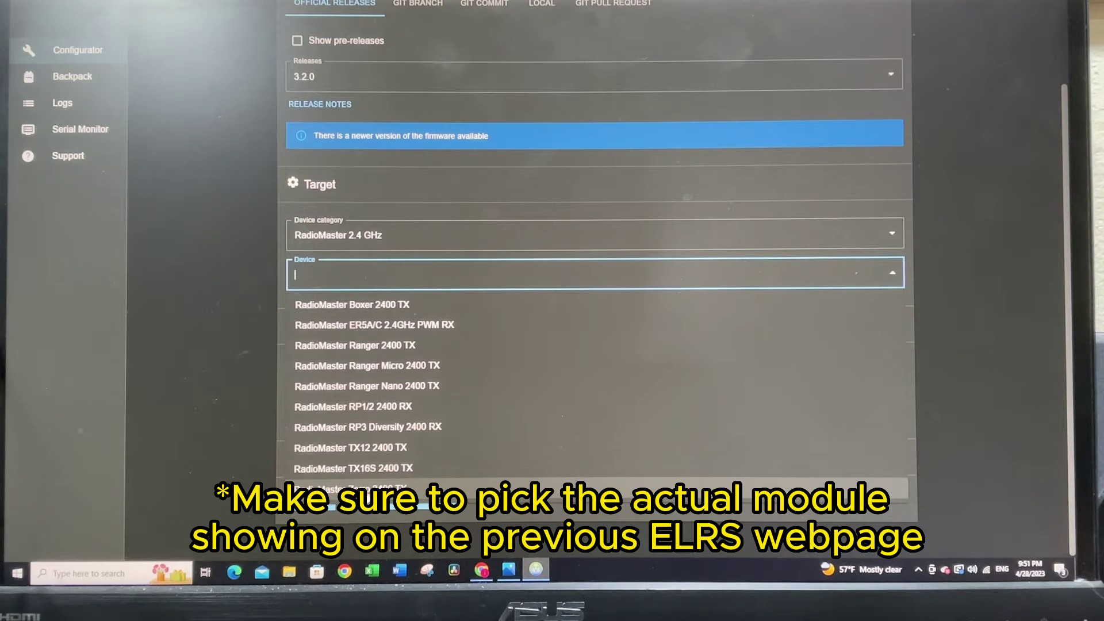
{"action": "left_click", "coordinate": [380, 488]}
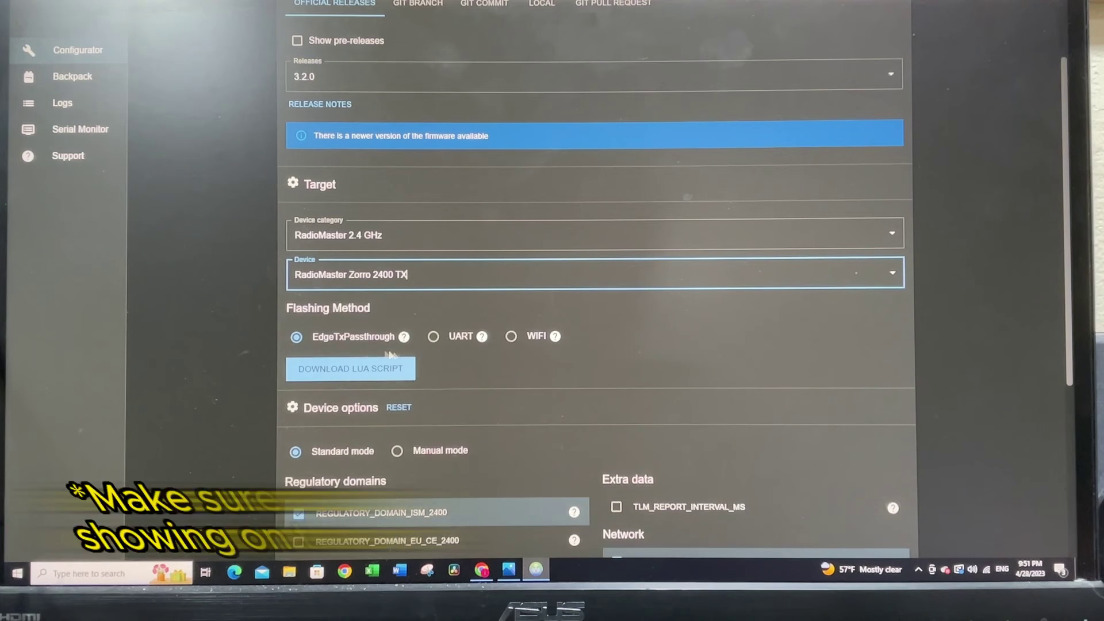
Choose WiFi flashing, change the binding phrase to 654321, and build the firmware.
{"action": "left_click", "coordinate": [514, 337]}
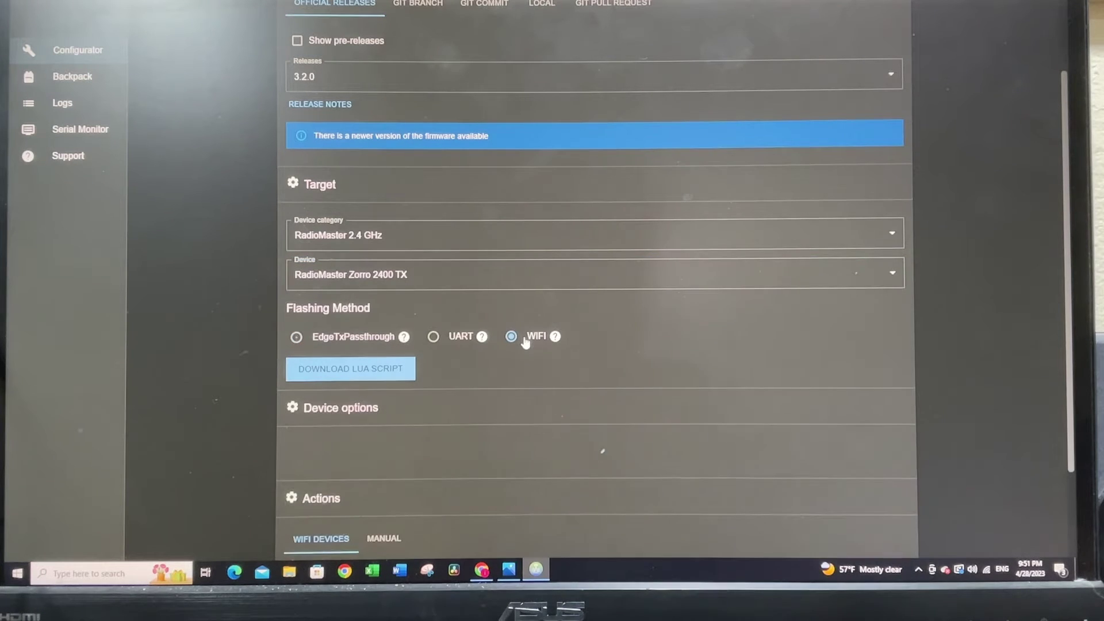
{"action": "scroll", "coordinate": [393, 327], "scroll_direction": "down", "scroll_amount": 1}
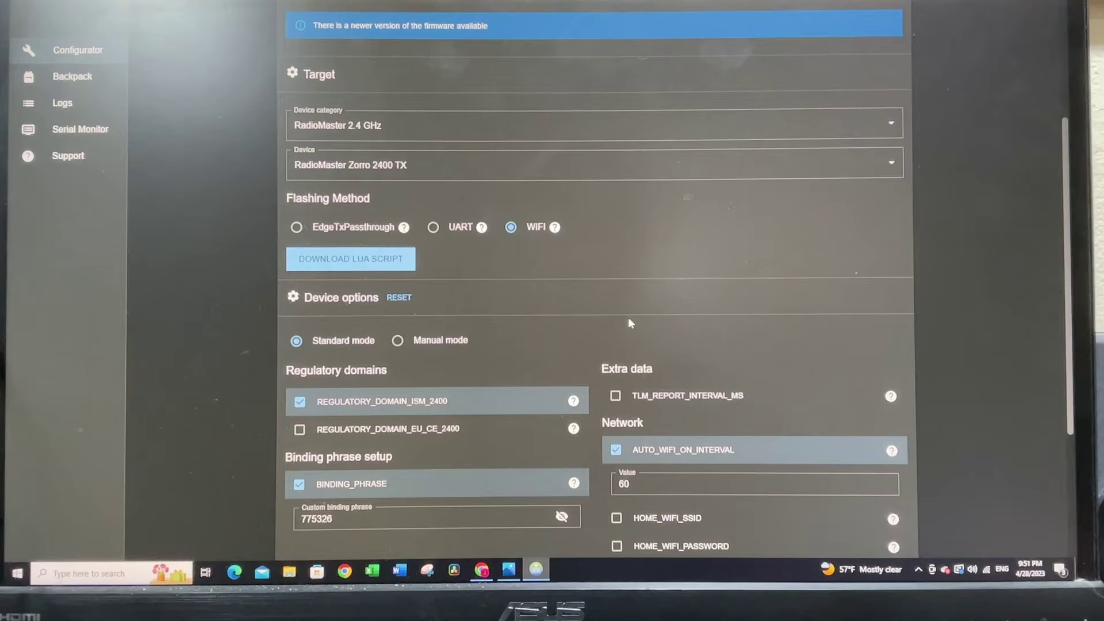
{"action": "scroll", "coordinate": [628, 319], "scroll_direction": "down", "scroll_amount": 1}
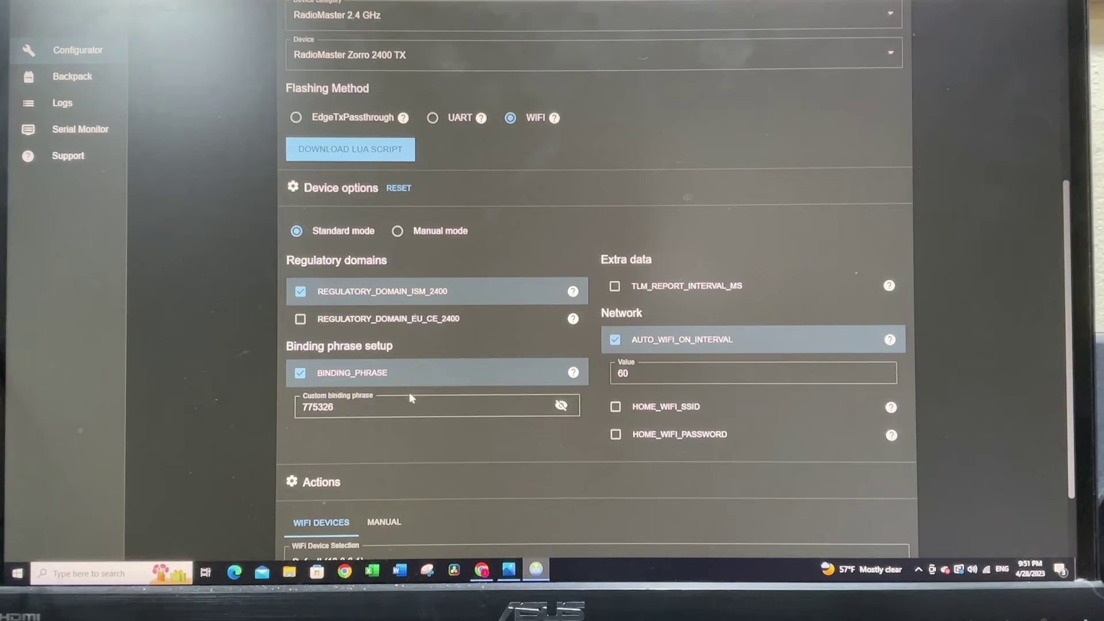
{"action": "left_click", "coordinate": [382, 398]}
{"action": "type", "text": "65432"}
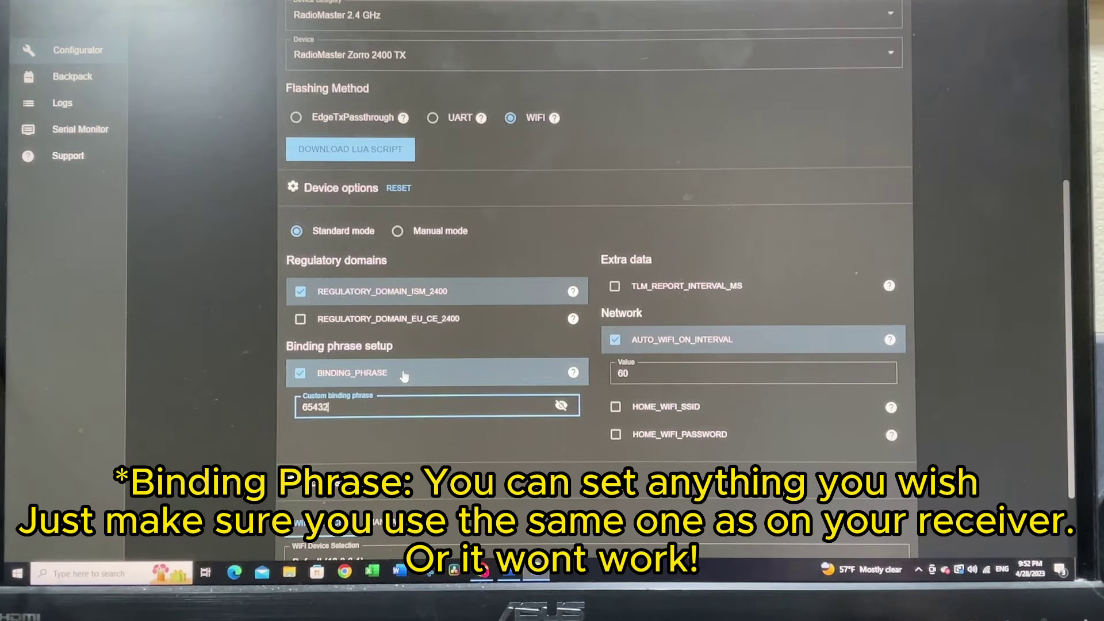
{"action": "type", "text": "1"}
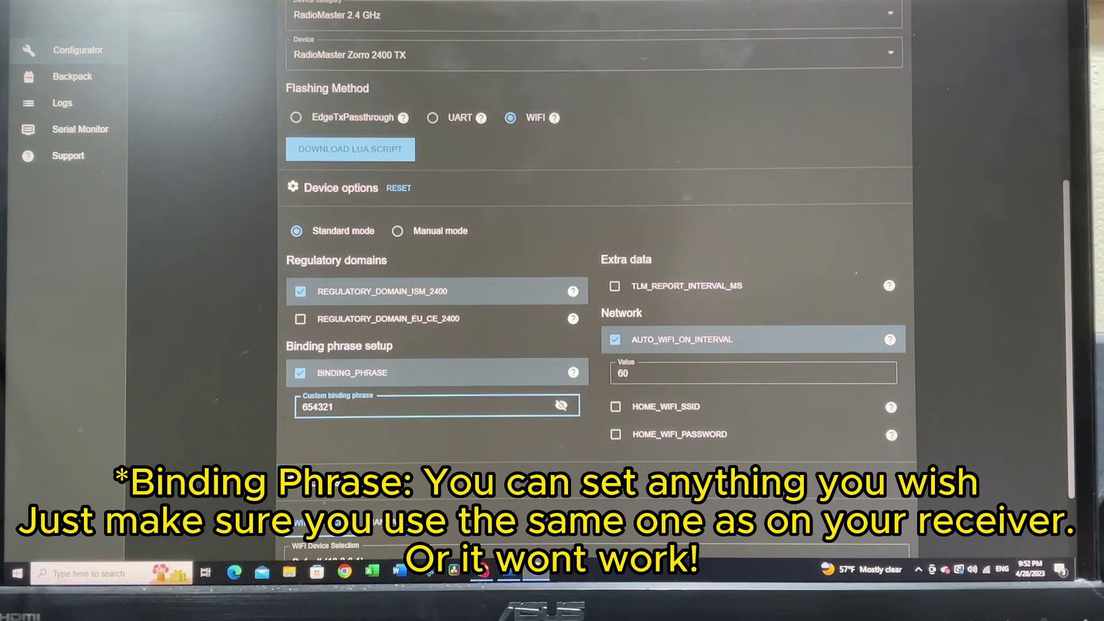
{"action": "scroll", "coordinate": [341, 467], "scroll_direction": "down", "scroll_amount": 2}
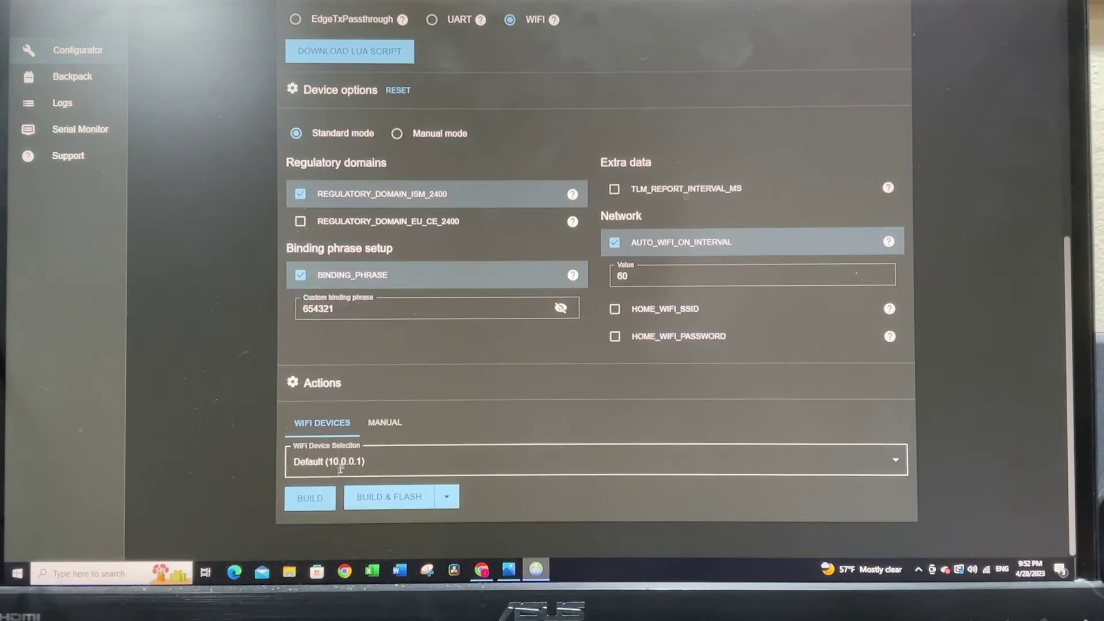
{"action": "left_click", "coordinate": [309, 499]}
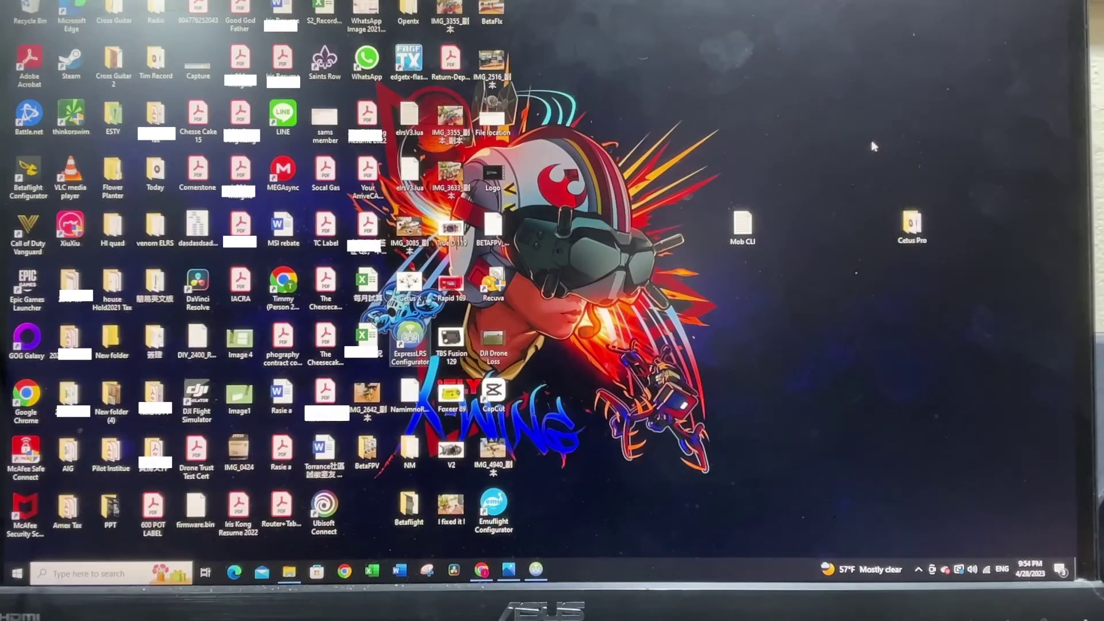
Create a new desktop folder and name it ELRS.
{"action": "right_click", "coordinate": [873, 147]}
{"action": "mouse_move", "coordinate": [914, 246]}
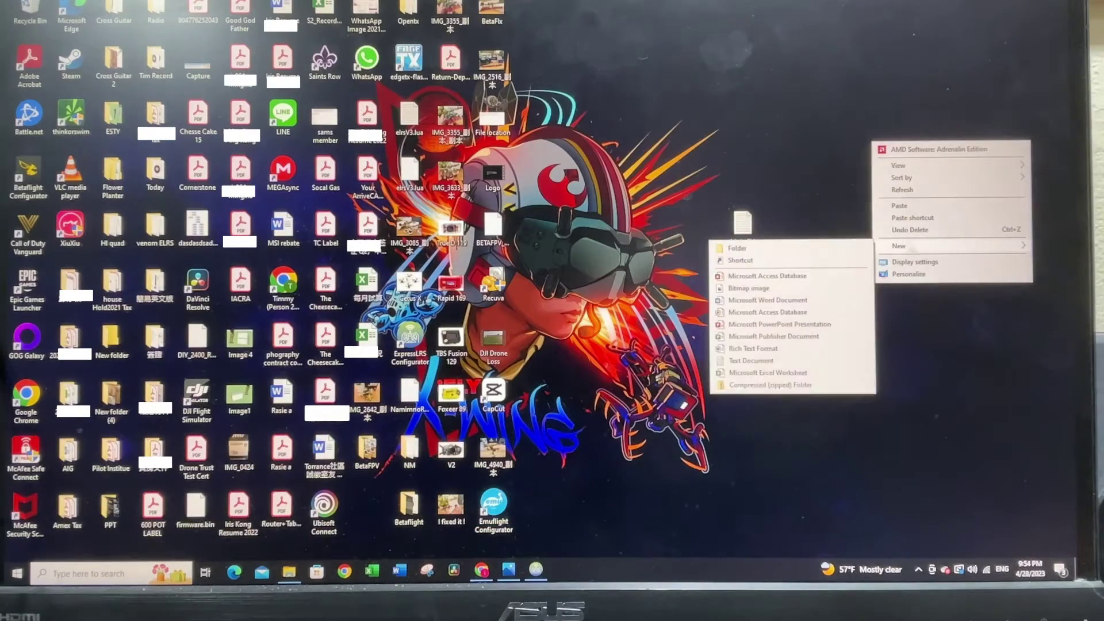
{"action": "left_click", "coordinate": [760, 259]}
{"action": "type", "text": "fc"}
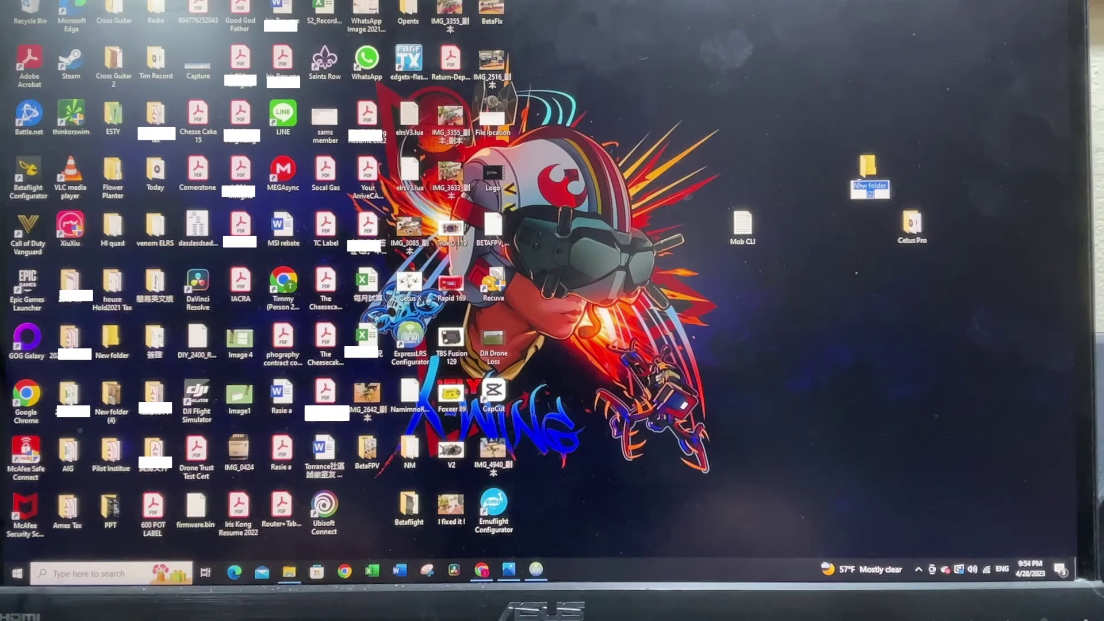
{"action": "key", "text": "Return"}
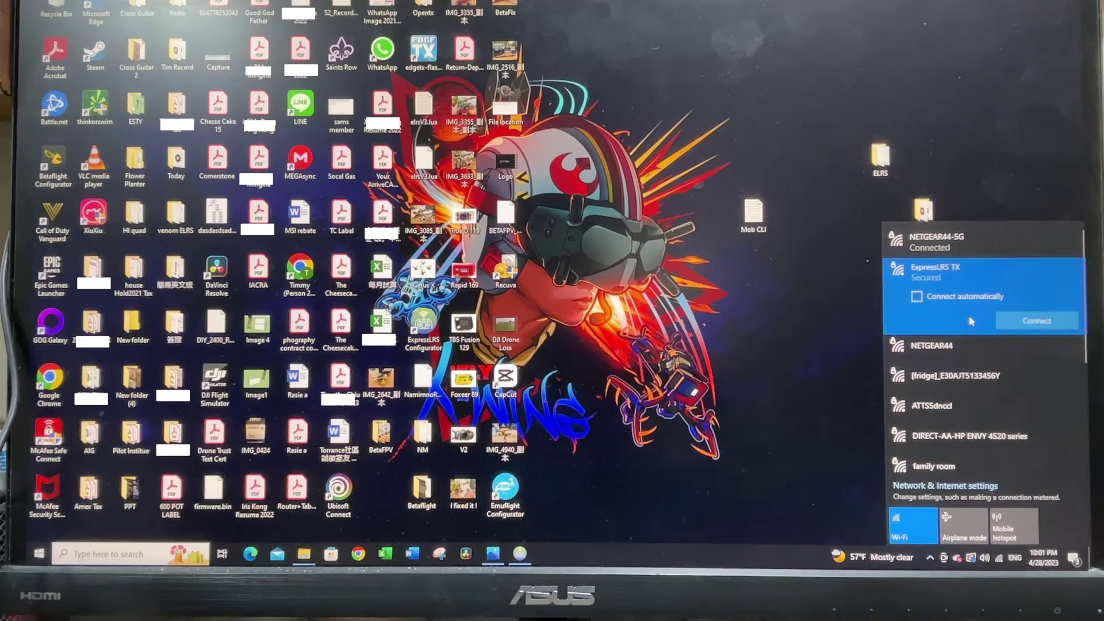
Confirm the connection to the ExpressLRS TX Wi-Fi network.
{"action": "left_click", "coordinate": [1029, 321]}
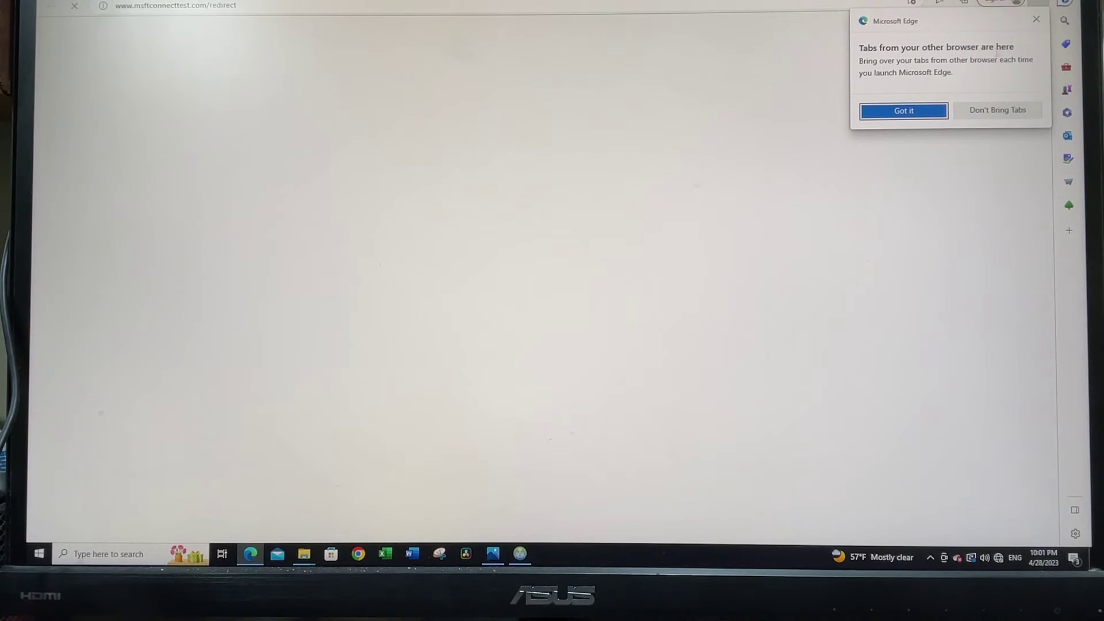
Upload RadioMaster_Zorro_2400_TX-3.2.0.bin from the ELRS folder and flash it until Update Succeeded.
{"action": "left_click", "coordinate": [903, 111]}
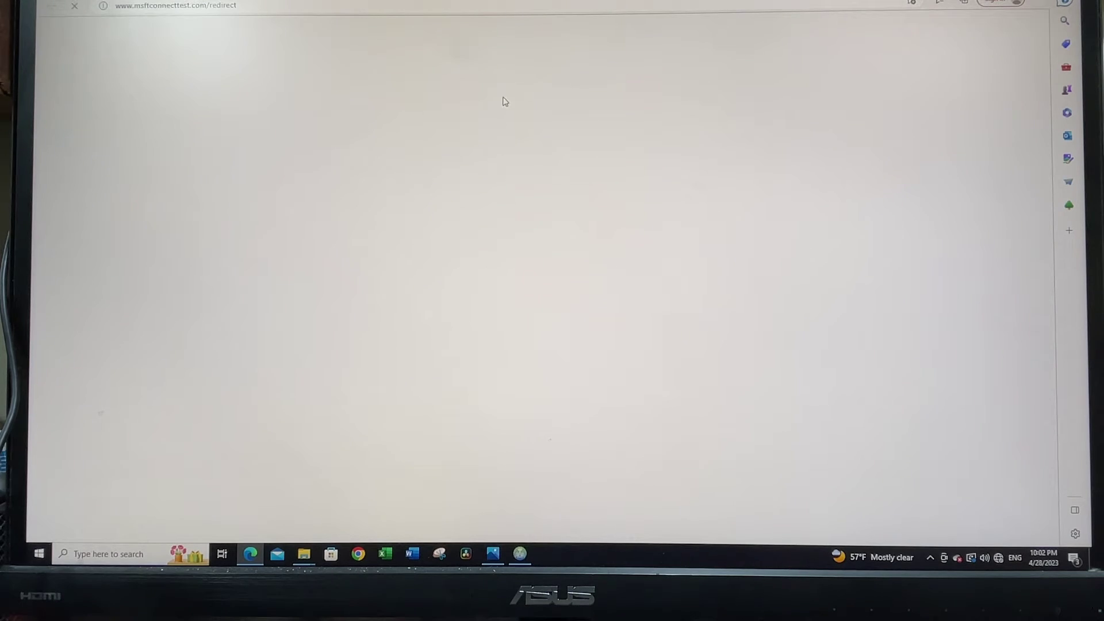
{"action": "scroll", "coordinate": [588, 316], "scroll_direction": "down", "scroll_amount": 5}
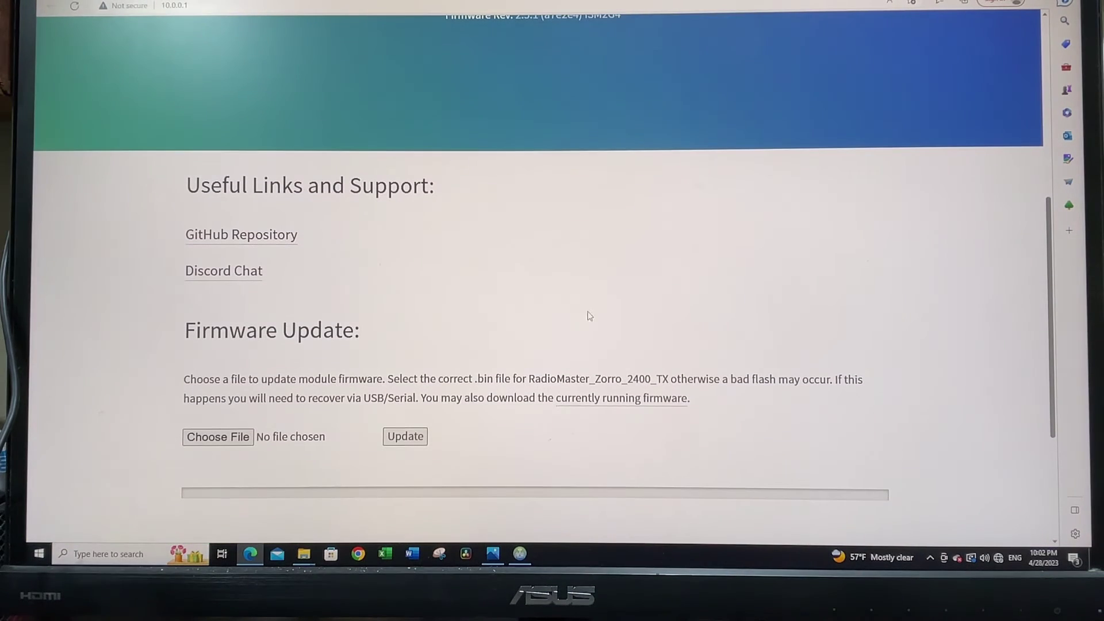
{"action": "left_click", "coordinate": [218, 437]}
{"action": "double_click", "coordinate": [227, 201]}
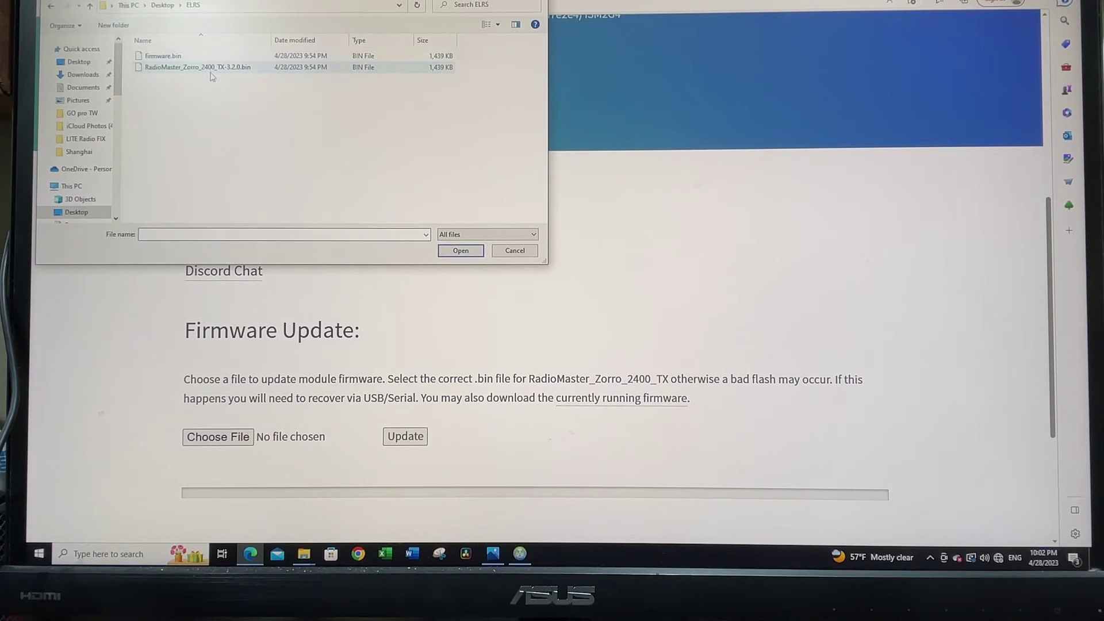
{"action": "left_click", "coordinate": [207, 68]}
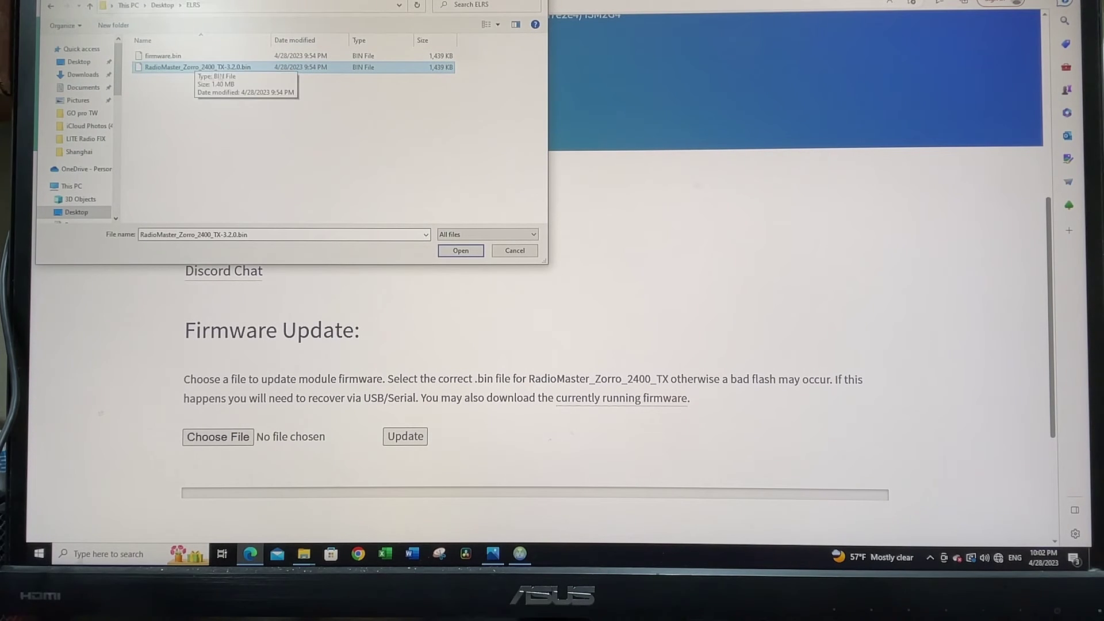
{"action": "left_click", "coordinate": [461, 252]}
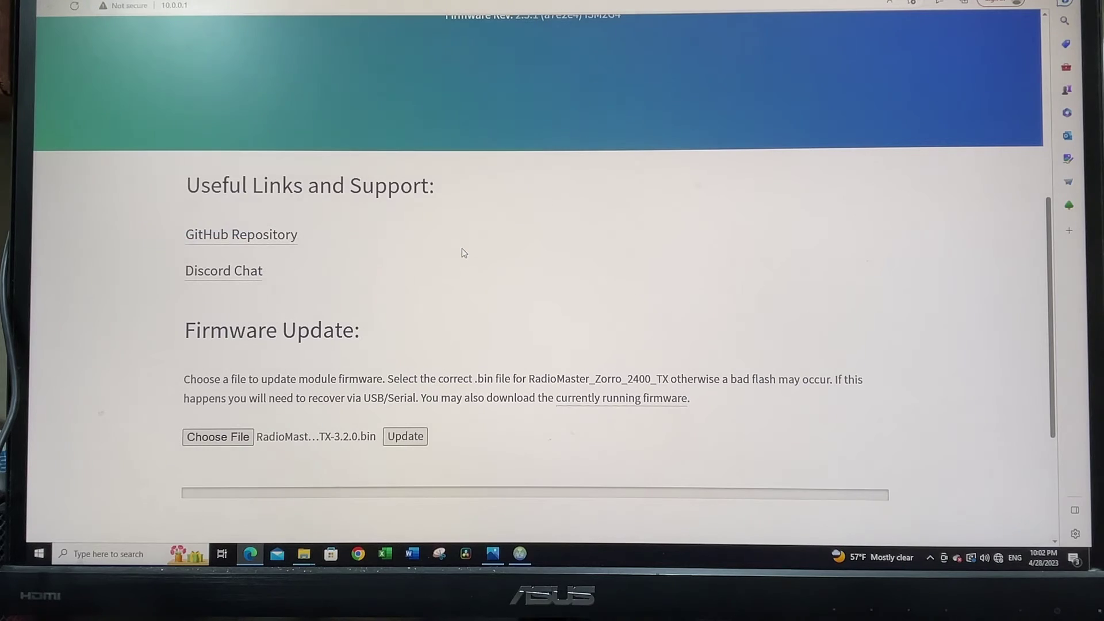
{"action": "scroll", "coordinate": [401, 376], "scroll_direction": "down", "scroll_amount": 2}
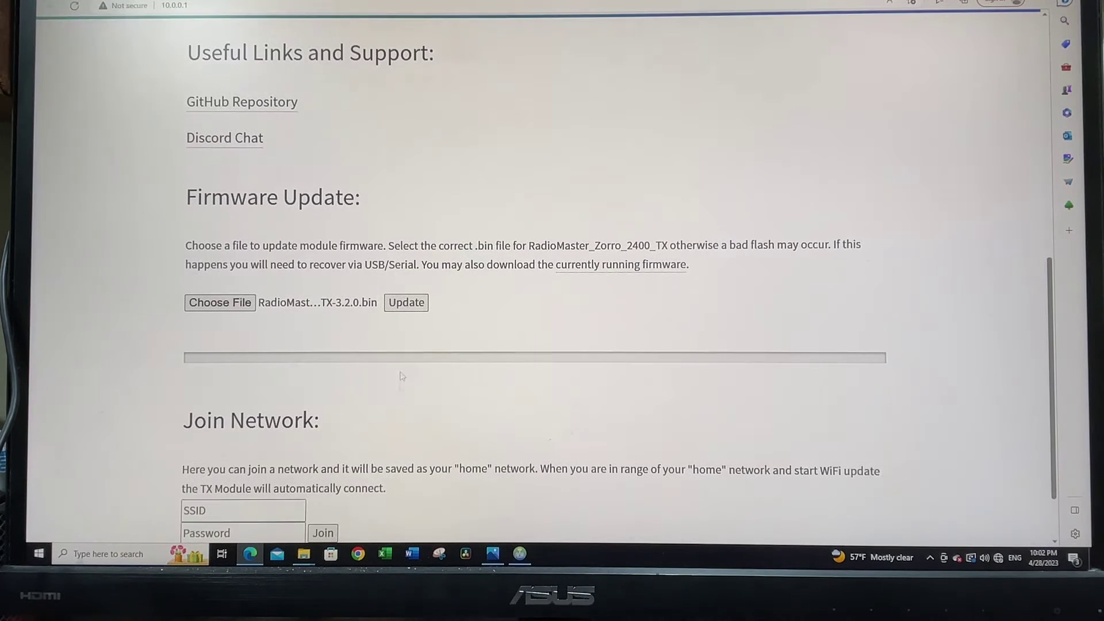
{"action": "left_click", "coordinate": [406, 303]}
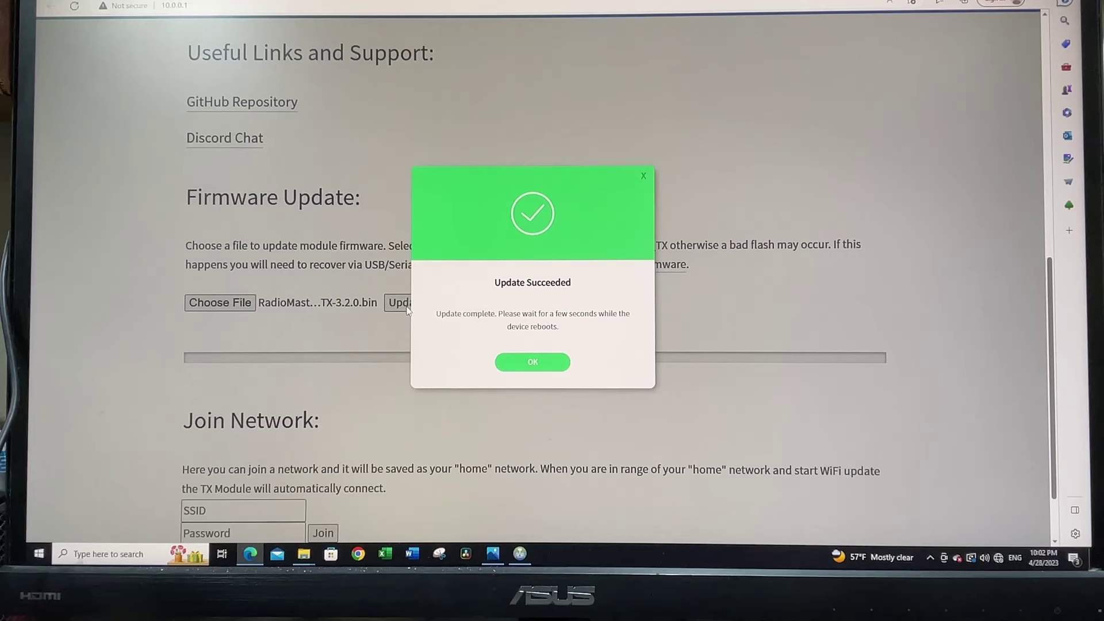
{"action": "left_click", "coordinate": [543, 370]}
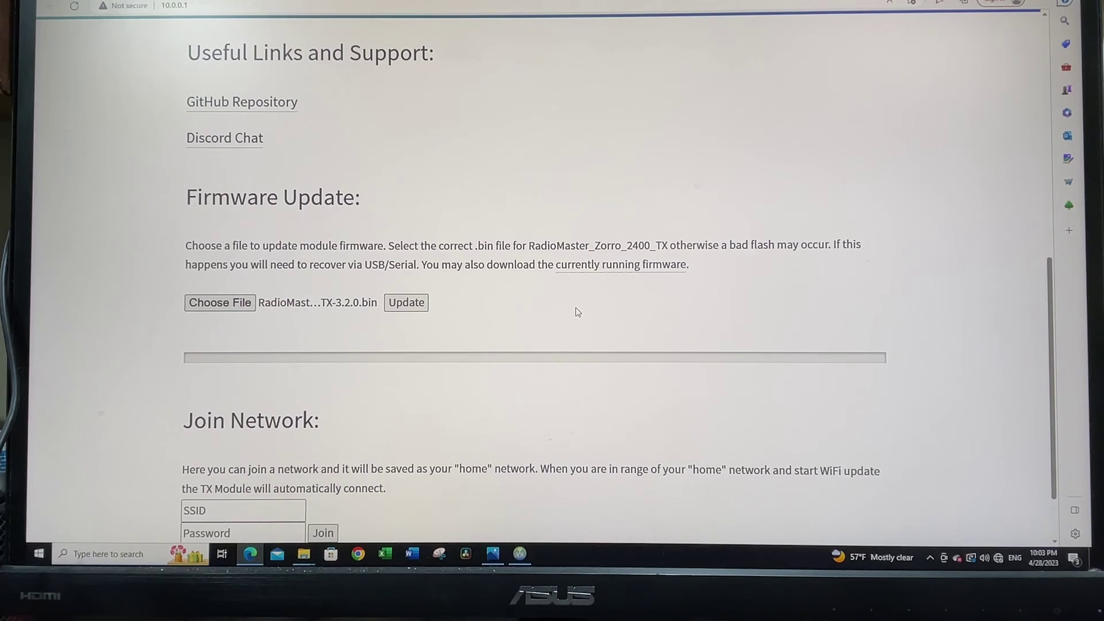
{"action": "scroll", "coordinate": [577, 312], "scroll_direction": "up", "scroll_amount": 5}
{"action": "scroll", "coordinate": [605, 302], "scroll_direction": "up", "scroll_amount": 3}
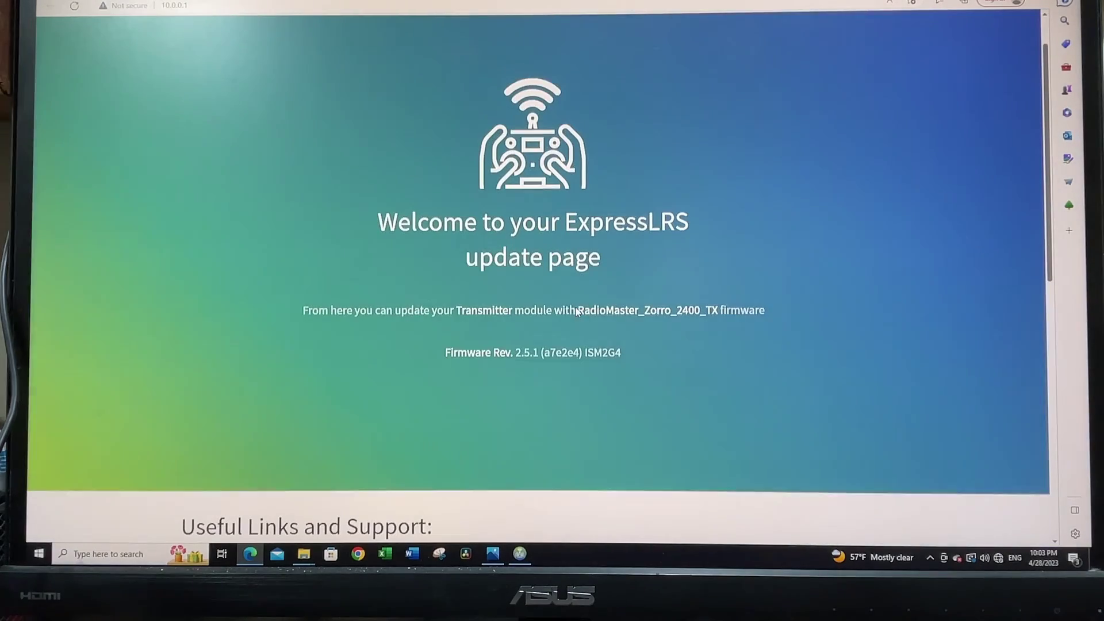
Show the desktop and reconnect to the ExpressLRS TX Wi-Fi network.
{"action": "key", "text": "super+d"}
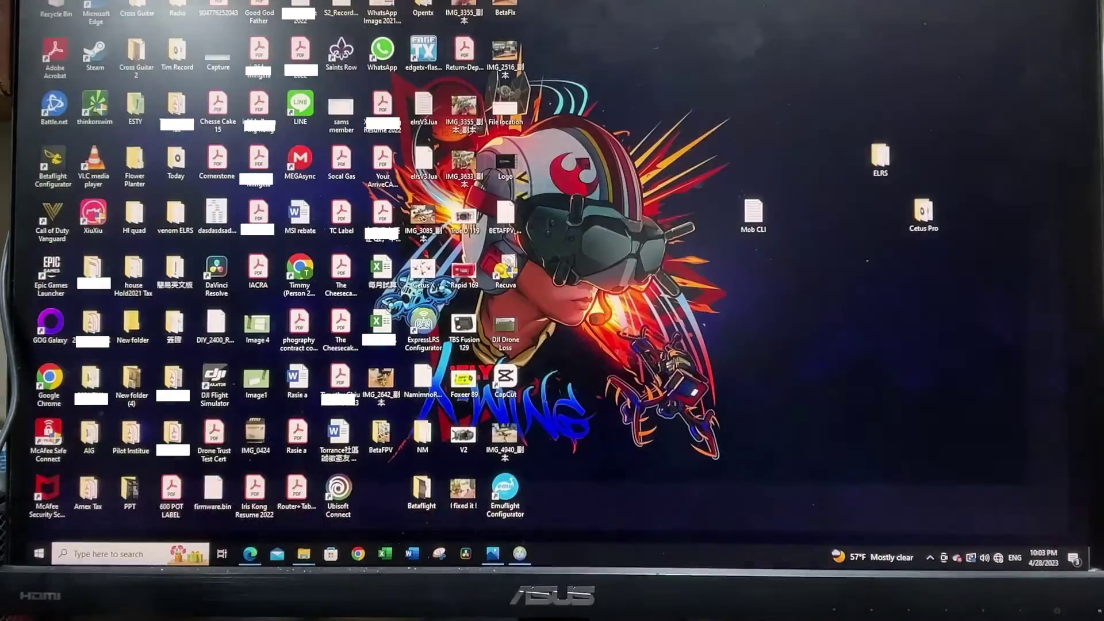
{"action": "left_click", "coordinate": [998, 557]}
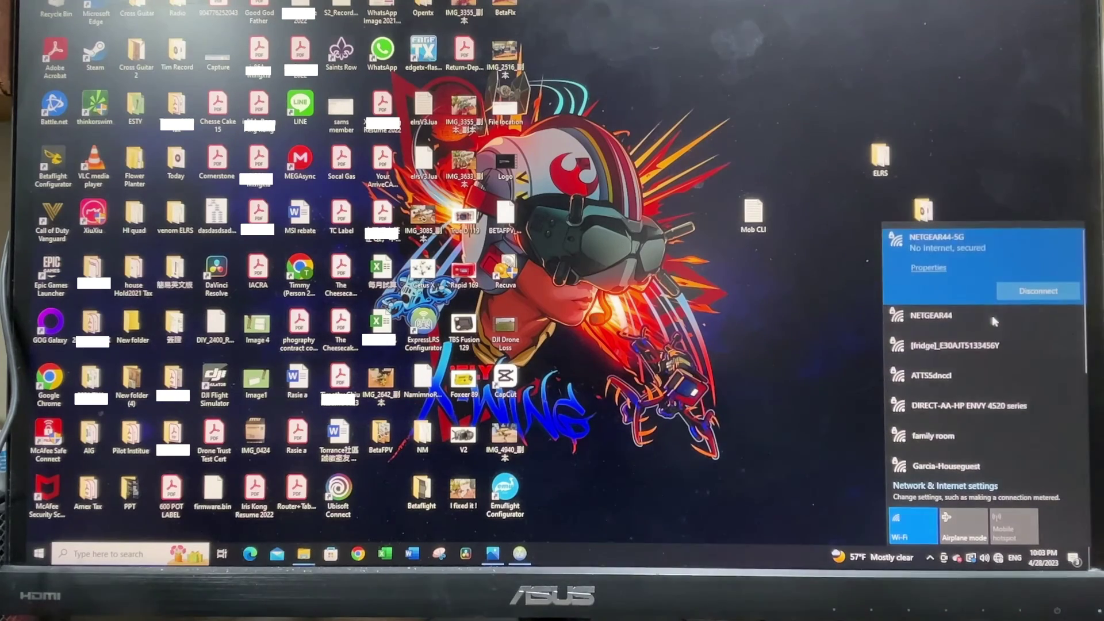
{"action": "left_click", "coordinate": [936, 302]}
{"action": "left_click", "coordinate": [1034, 351]}
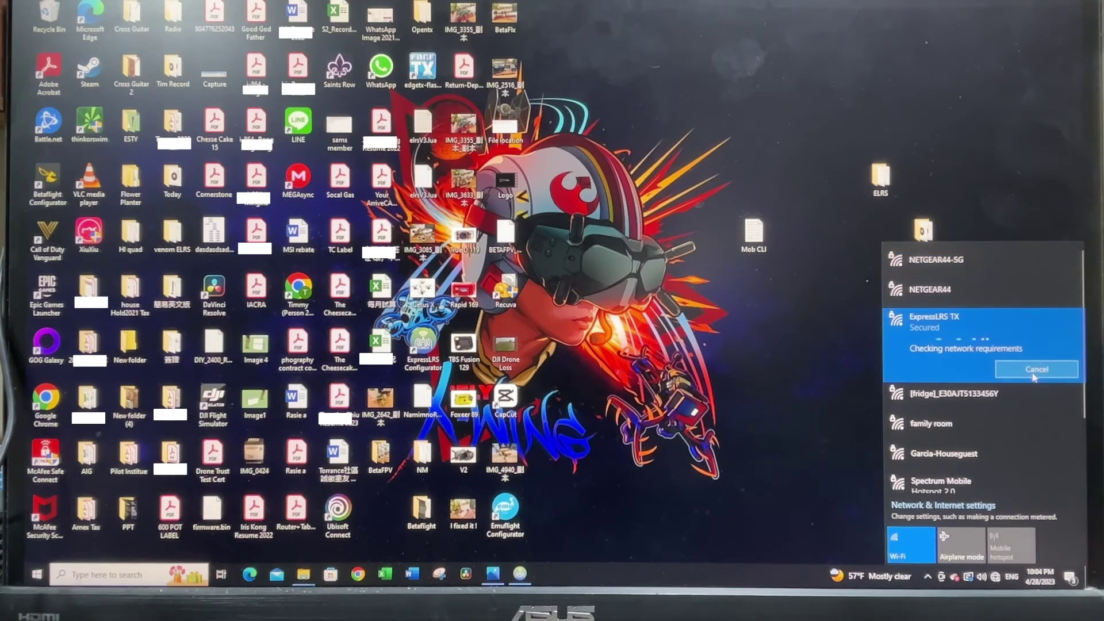